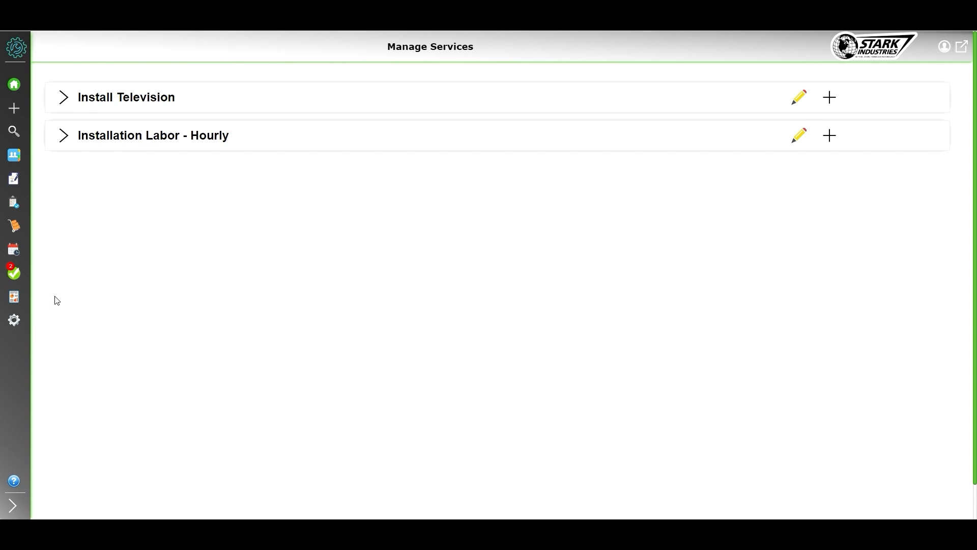
Open the Services settings and expand the details of Install Television and Installation Labor - Hourly
{"action": "mouse_move", "coordinate": [13, 298]}
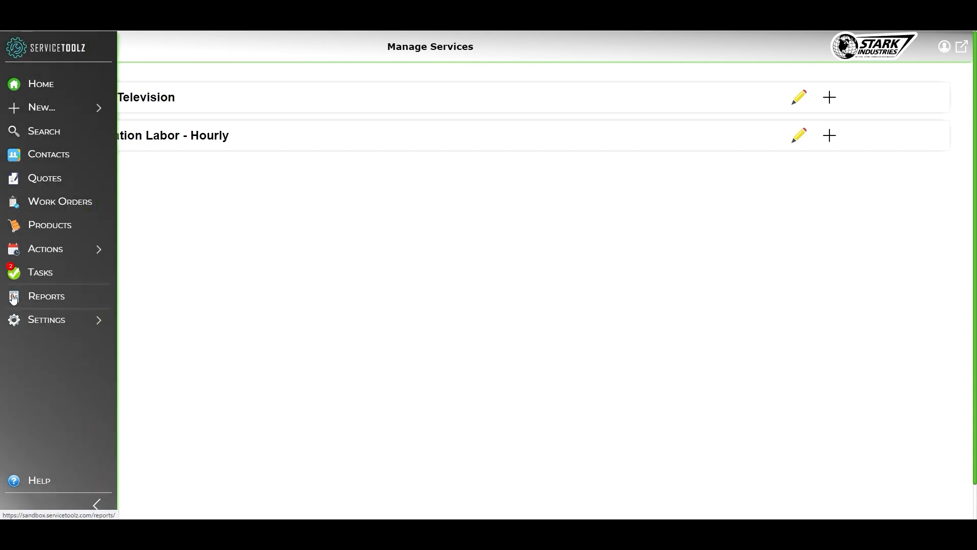
{"action": "mouse_move", "coordinate": [26, 321]}
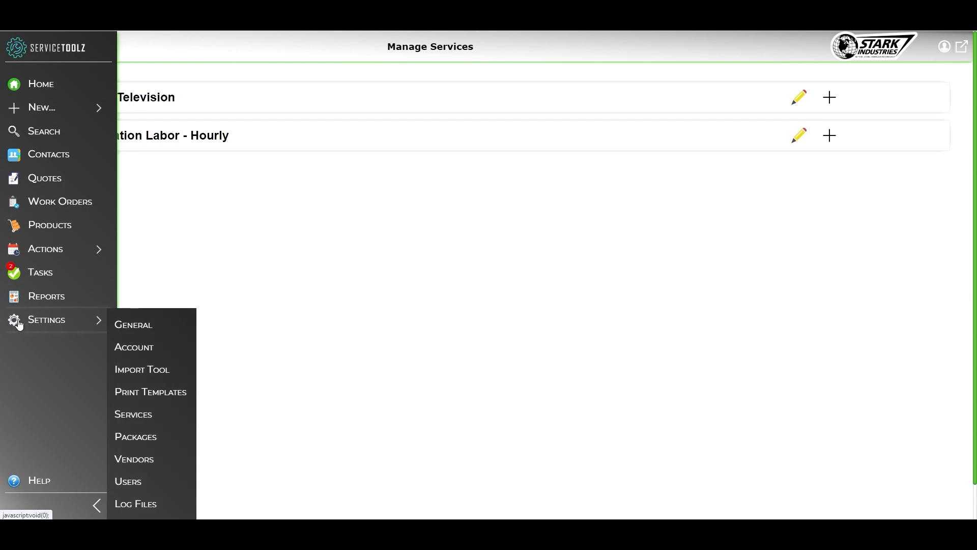
{"action": "left_click", "coordinate": [154, 417]}
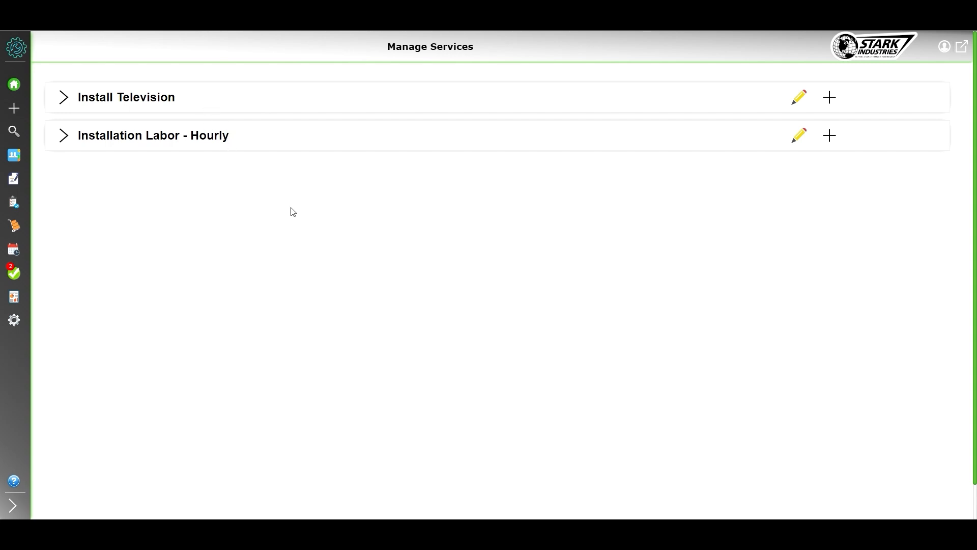
{"action": "left_click", "coordinate": [256, 97]}
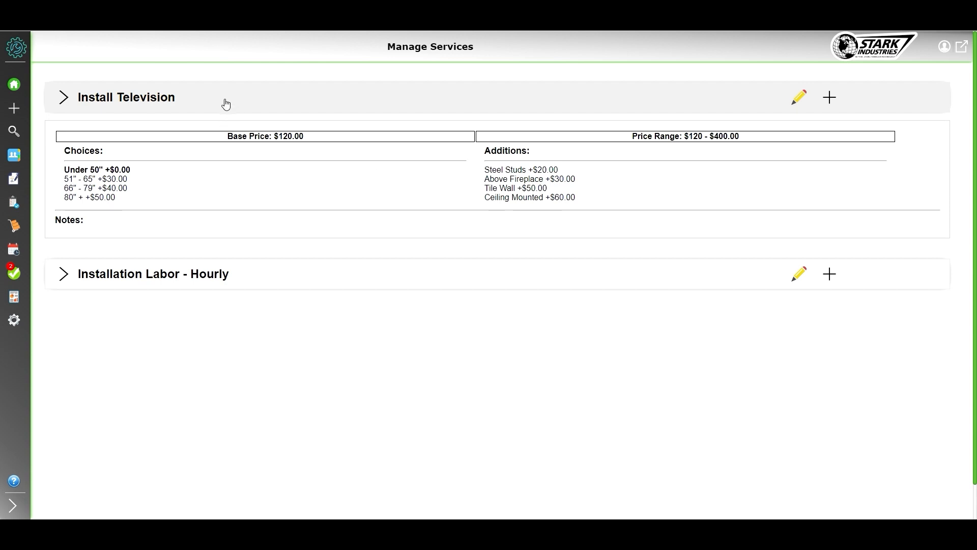
{"action": "left_click", "coordinate": [240, 275]}
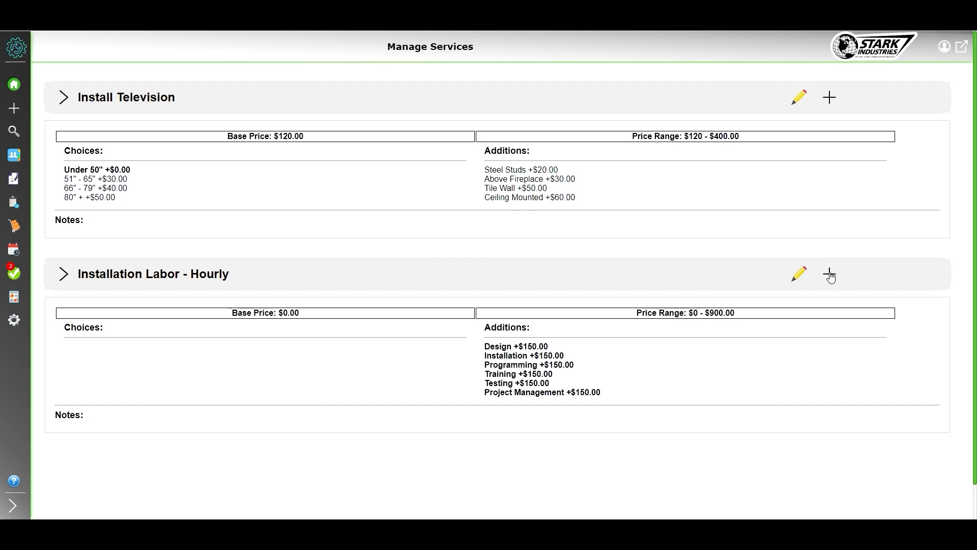
Inspect the Design addition's default quantity in the Installation Labor - Hourly edit form, then cancel and collapse the open service details
{"action": "left_click", "coordinate": [799, 273]}
{"action": "scroll", "coordinate": [443, 342], "scroll_direction": "down", "scroll_amount": 2}
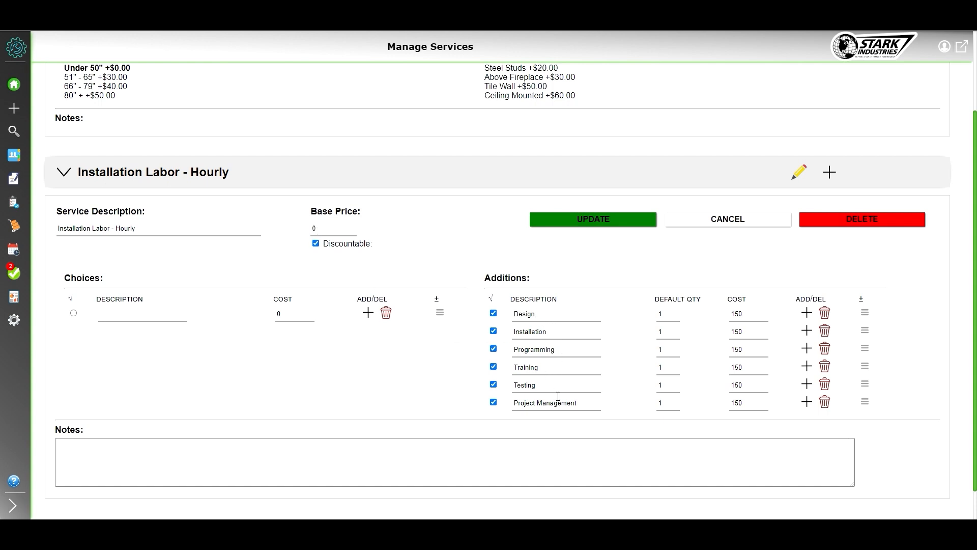
{"action": "left_click", "coordinate": [664, 314]}
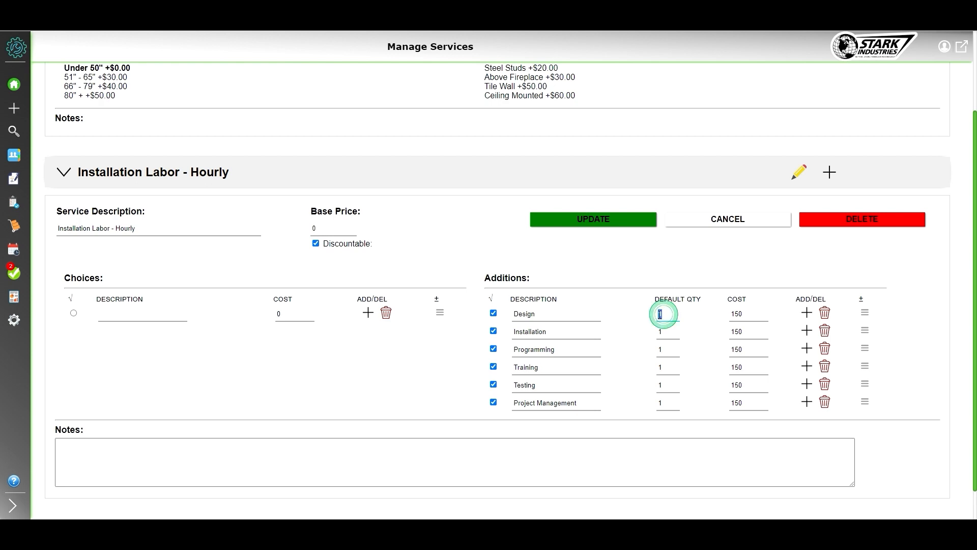
{"action": "left_click", "coordinate": [665, 313]}
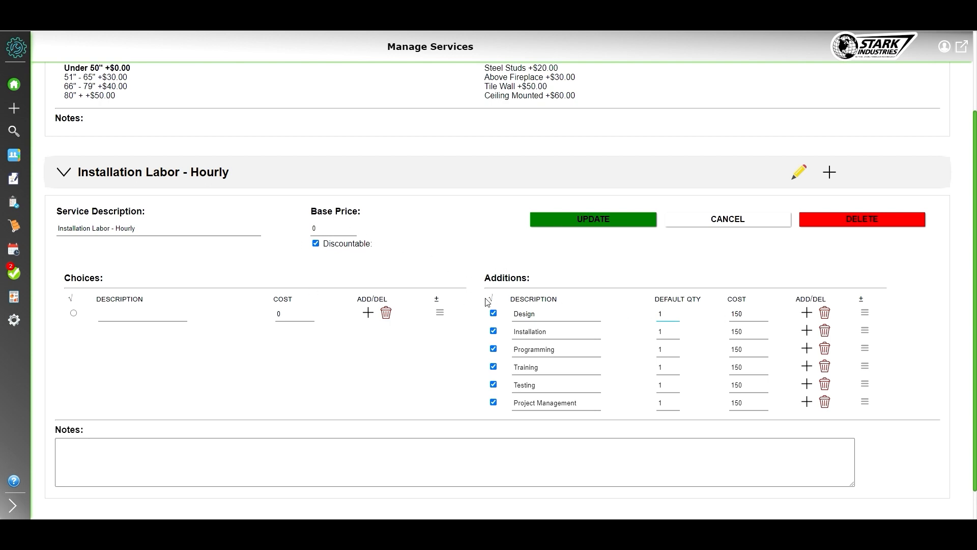
{"action": "double_click", "coordinate": [661, 314]}
{"action": "left_click", "coordinate": [725, 221]}
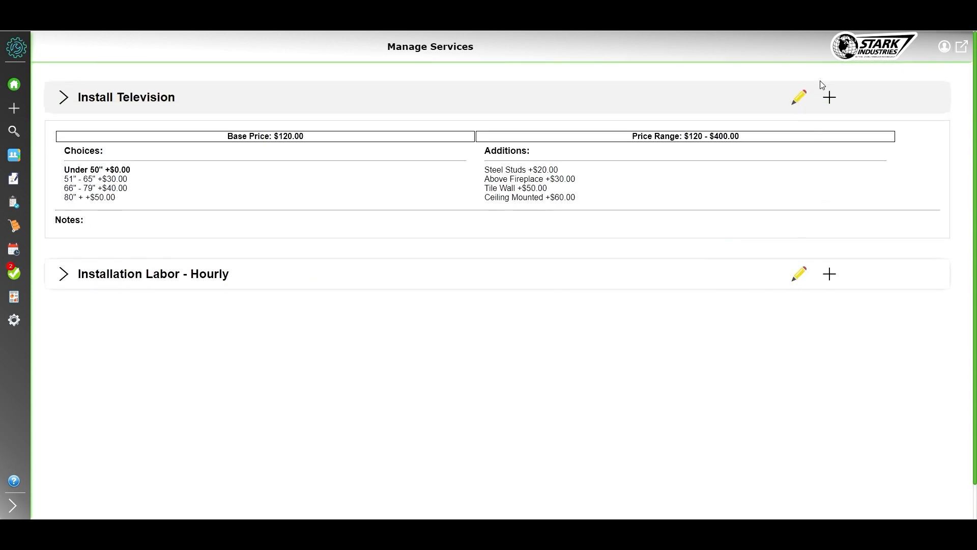
{"action": "left_click", "coordinate": [704, 98]}
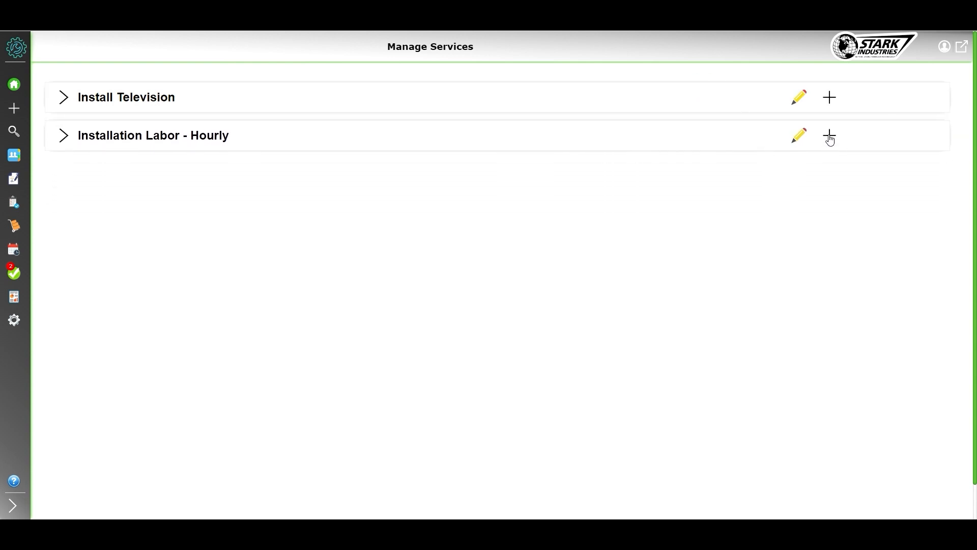
Start a new service below Installation Labor - Hourly, named Hourly, with a base price of 100 and Discountable enabled
{"action": "left_click", "coordinate": [829, 136]}
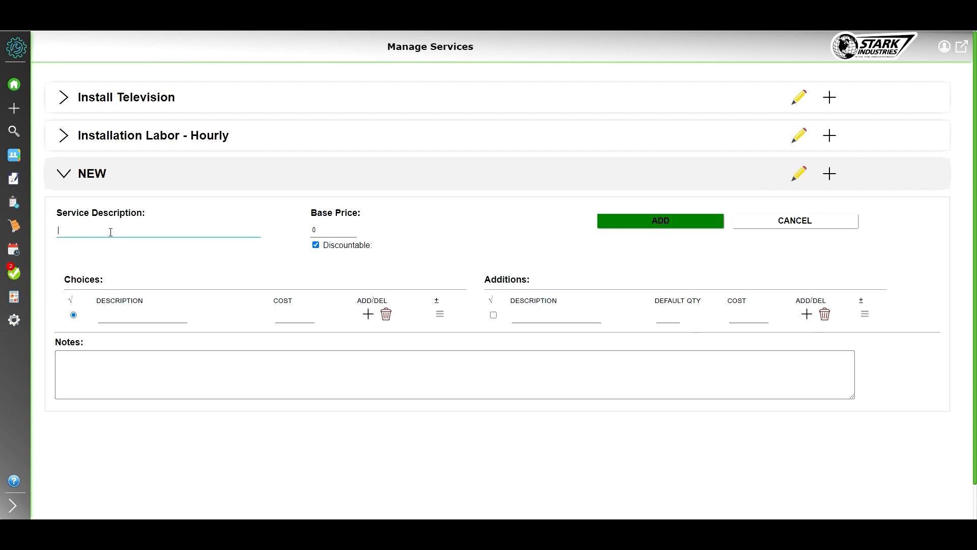
{"action": "type", "text": "Hourly"}
{"action": "left_click", "coordinate": [321, 232]}
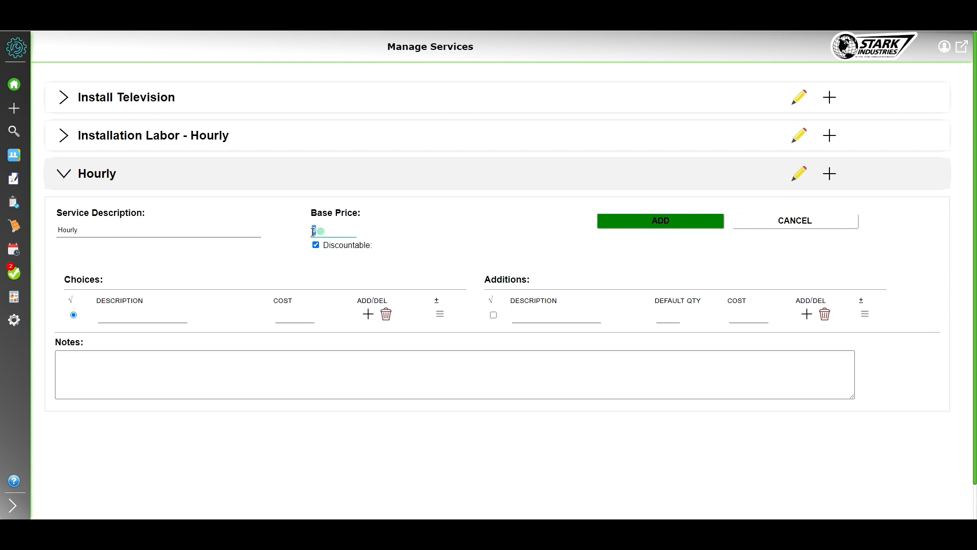
{"action": "type", "text": "100"}
{"action": "left_click", "coordinate": [316, 259]}
{"action": "left_click", "coordinate": [316, 245]}
{"action": "left_click", "coordinate": [315, 245]}
Enter the choices Installation, Service Call and Design Time, and a Trip Charge addition costing 30
{"action": "left_click", "coordinate": [161, 316]}
{"action": "left_click", "coordinate": [368, 314]}
{"action": "left_click", "coordinate": [140, 337]}
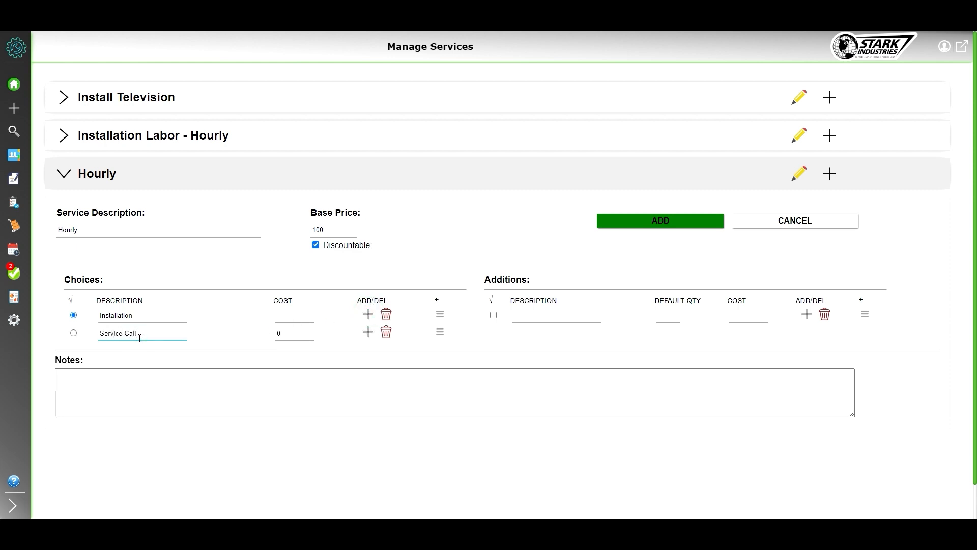
{"action": "left_click", "coordinate": [368, 332]}
{"action": "left_click", "coordinate": [142, 355]}
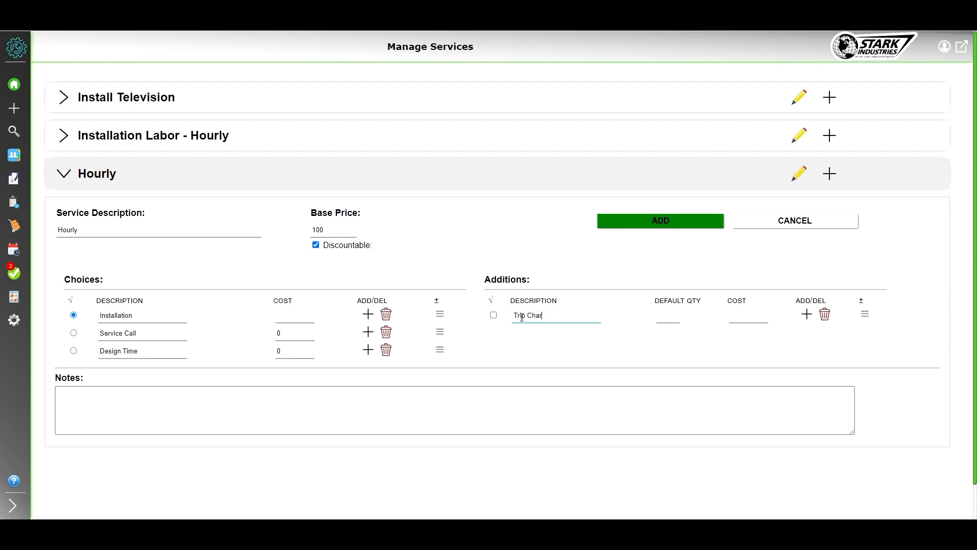
{"action": "left_click", "coordinate": [733, 319]}
Set the base price to 0 and the Installation, Service Call and Design Time costs to 100, 125 and 75, and save the service
{"action": "left_click", "coordinate": [290, 317]}
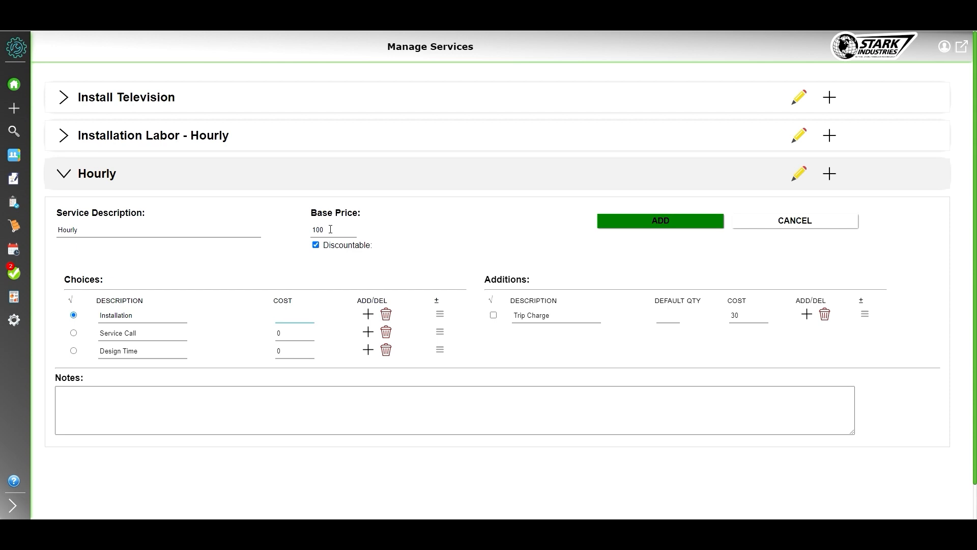
{"action": "left_click_drag", "start_coordinate": [327, 229], "coordinate": [305, 232]}
{"action": "type", "text": "0"}
{"action": "left_click", "coordinate": [293, 316]}
{"action": "left_click", "coordinate": [284, 332]}
{"action": "left_click", "coordinate": [279, 350]}
{"action": "left_click", "coordinate": [339, 274]}
{"action": "left_click", "coordinate": [658, 224]}
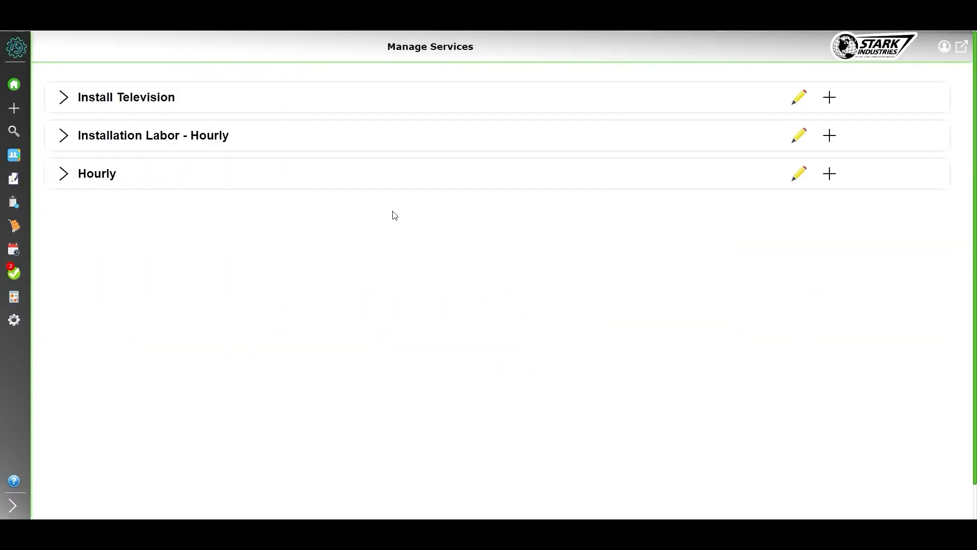
Review the Hourly service's price details and edit form, and try starting another blank service below it
{"action": "left_click", "coordinate": [355, 181]}
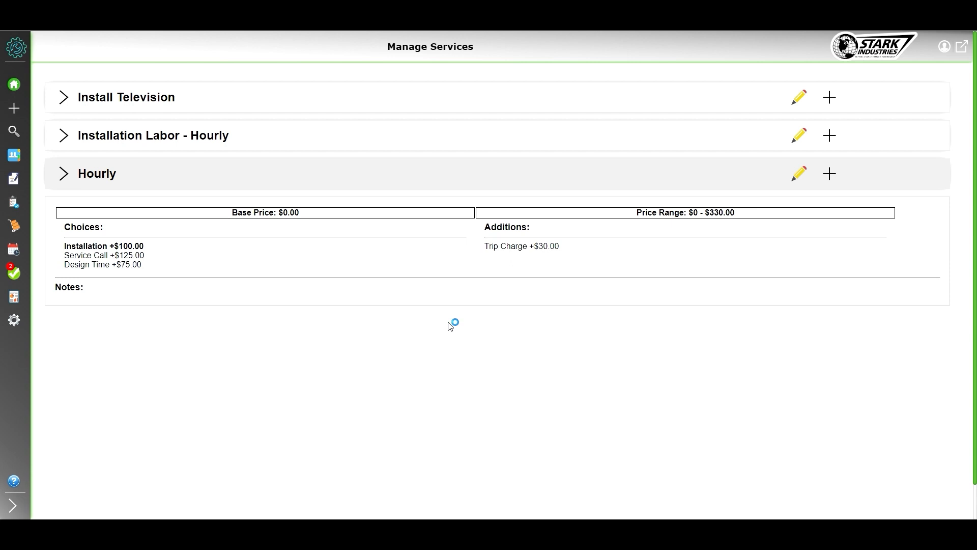
{"action": "left_click", "coordinate": [681, 179]}
{"action": "left_click", "coordinate": [800, 174]}
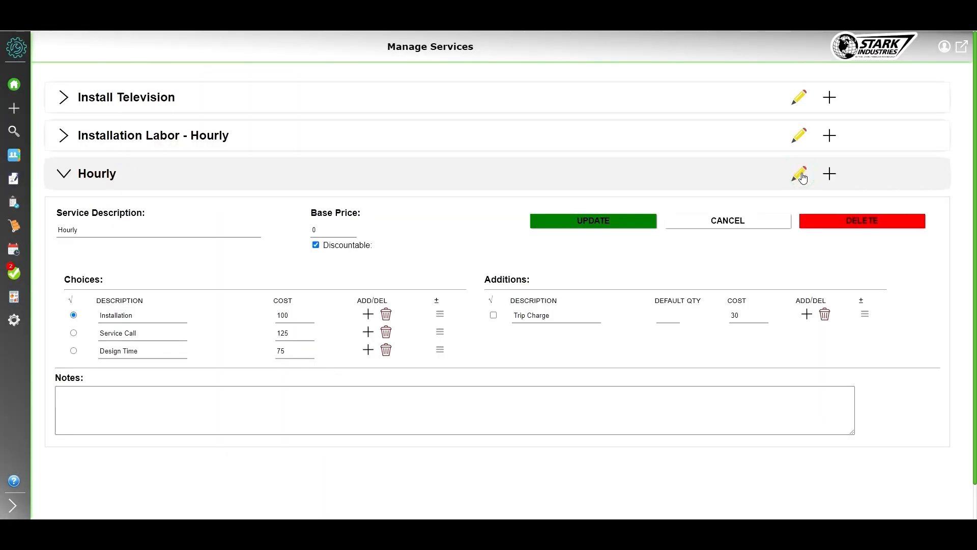
{"action": "left_click", "coordinate": [829, 175]}
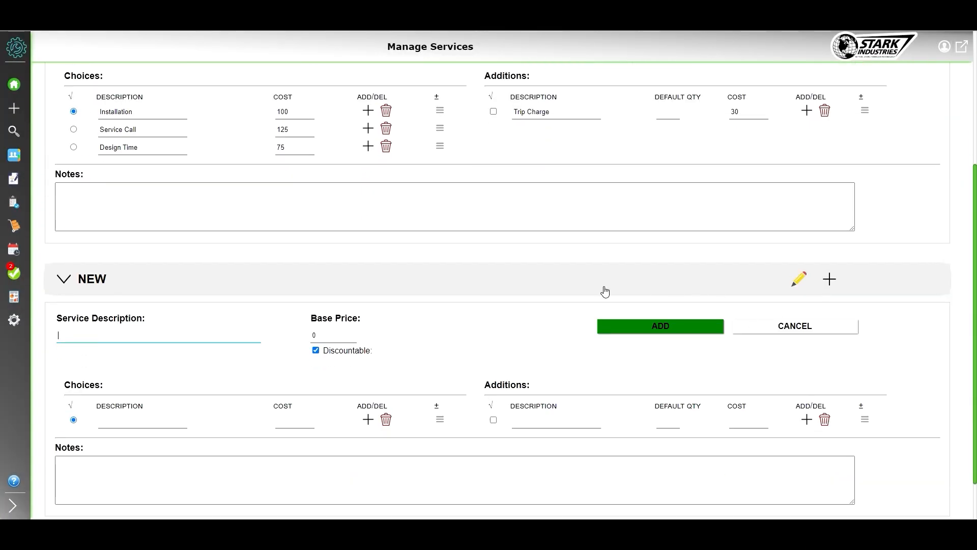
{"action": "left_click", "coordinate": [798, 326]}
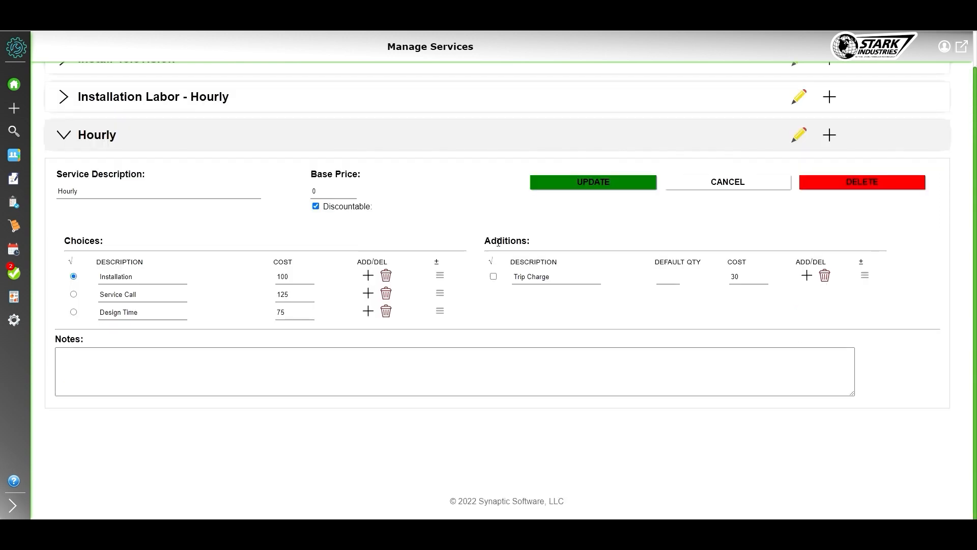
Collapse the Hourly service and move it above Installation Labor - Hourly in the services list
{"action": "scroll", "coordinate": [536, 224], "scroll_direction": "up", "scroll_amount": 1}
{"action": "left_click", "coordinate": [474, 172]}
{"action": "left_click_drag", "start_coordinate": [478, 174], "coordinate": [476, 132]}
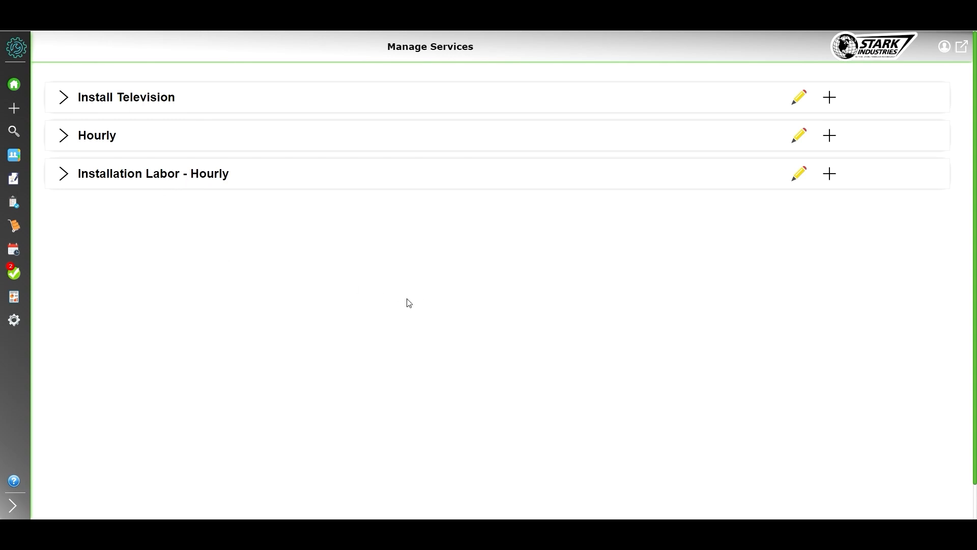
Open the list of Settings options
{"action": "mouse_move", "coordinate": [34, 233]}
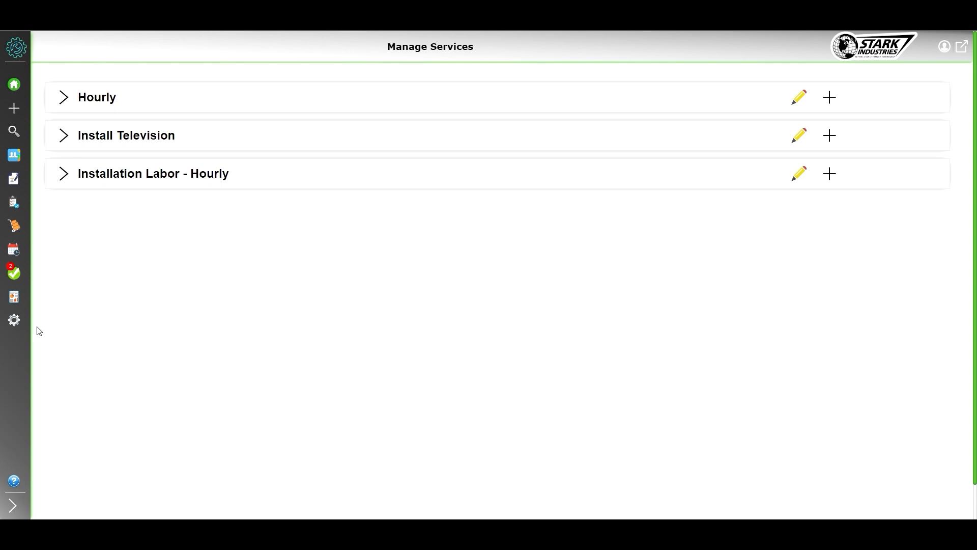
{"action": "mouse_move", "coordinate": [59, 322]}
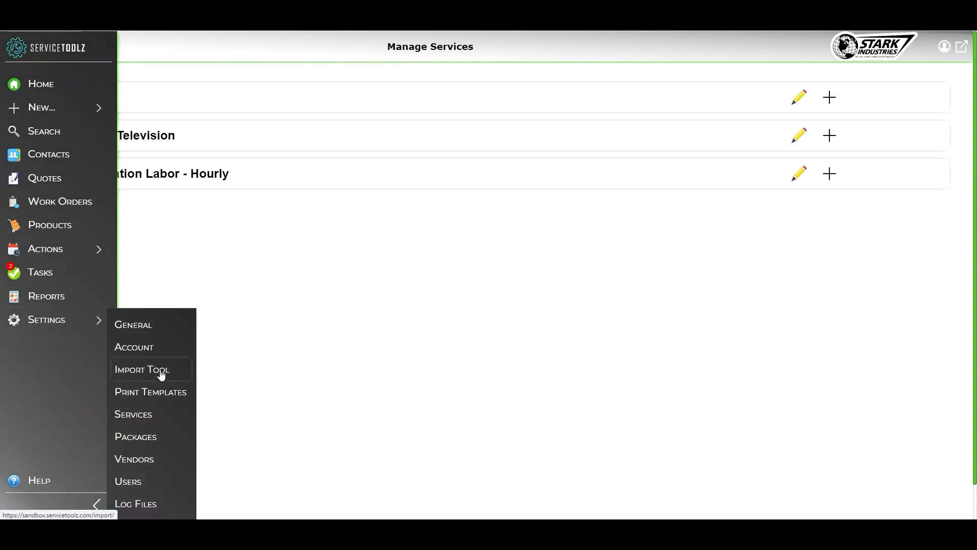